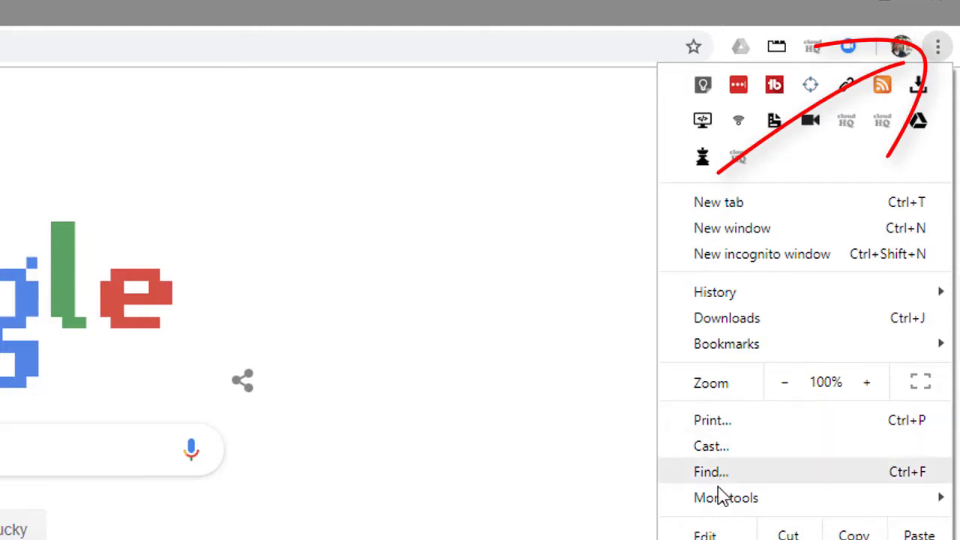
# Step: Clear the browsing data for all time, using the advanced options with every data category selected
pyautogui.moveTo(718, 497)
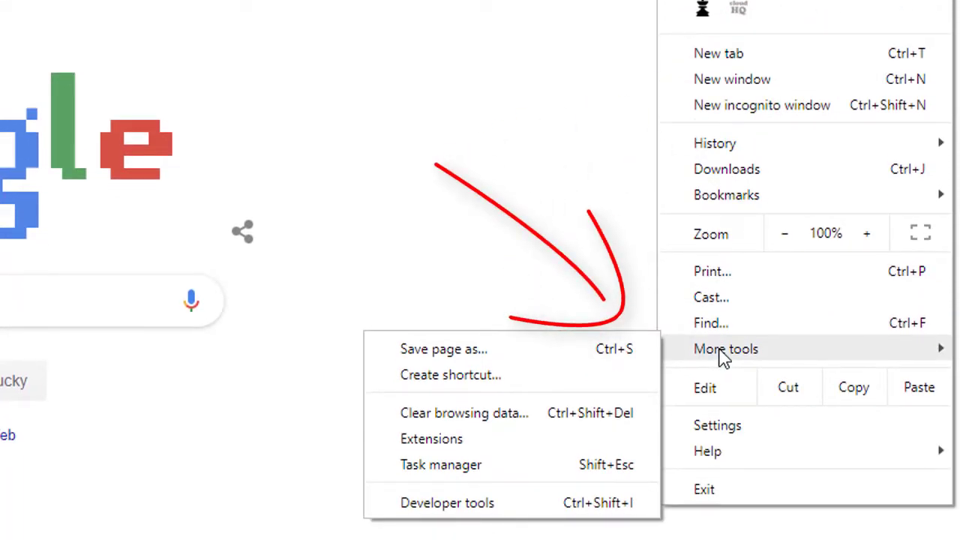
pyautogui.click(491, 413)
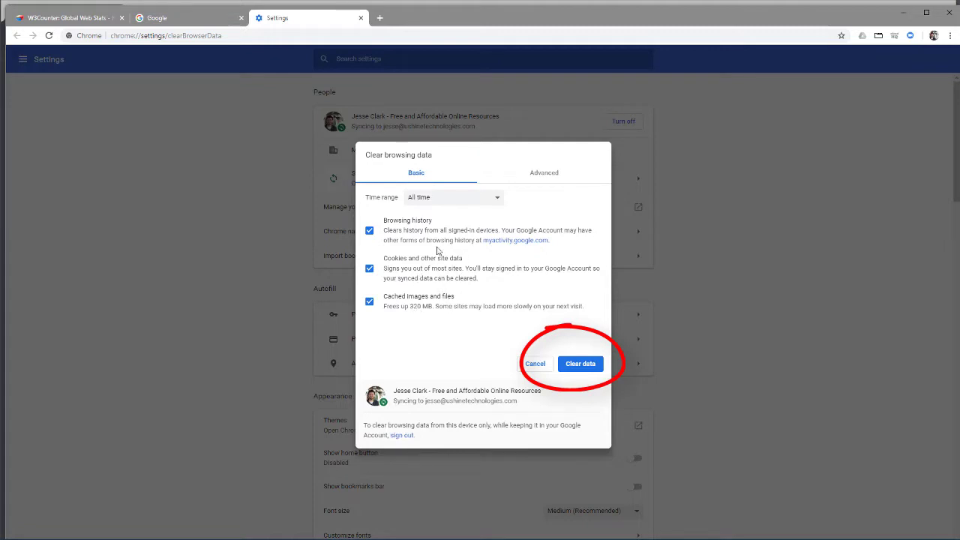
pyautogui.click(544, 174)
pyautogui.scroll(-2, 410, 260)
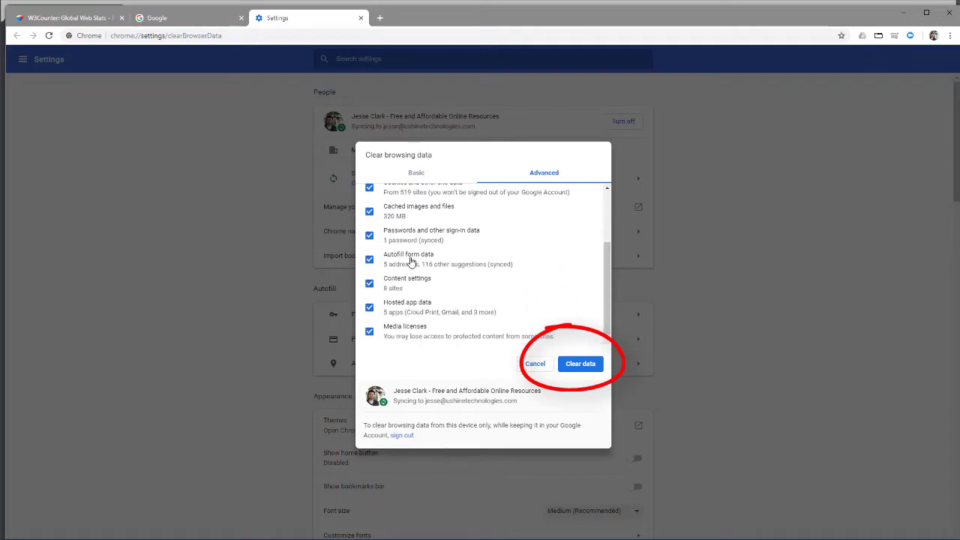
pyautogui.scroll(2, 411, 261)
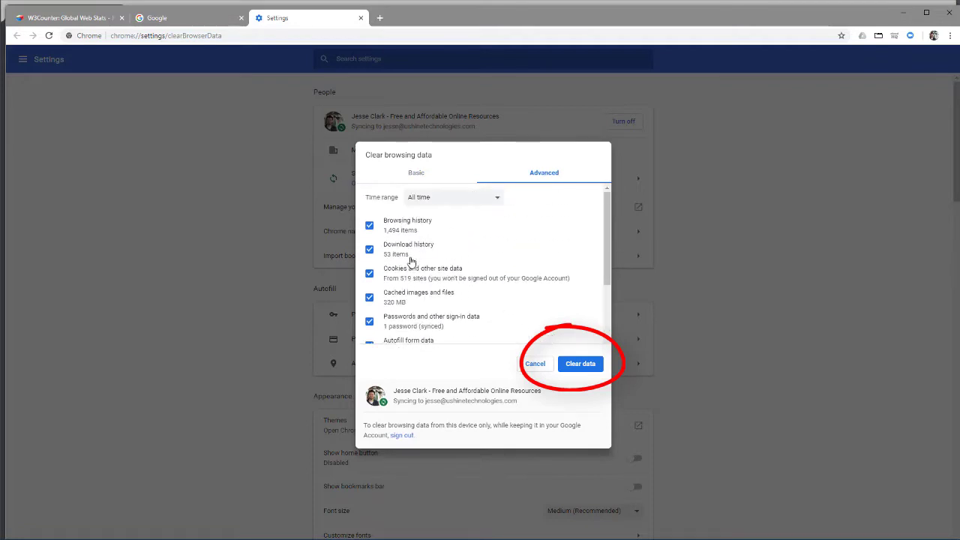
pyautogui.click(577, 367)
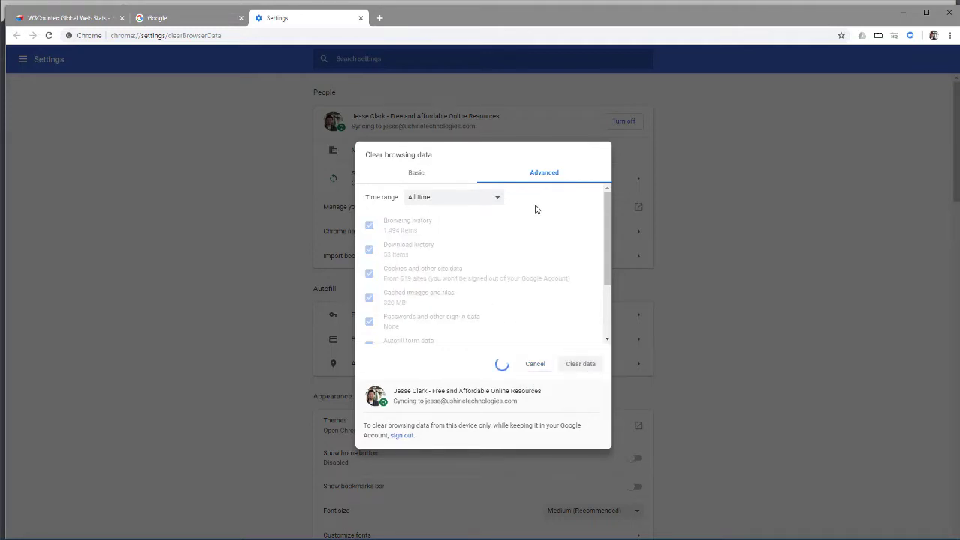
pyautogui.scroll(9, 713, 208)
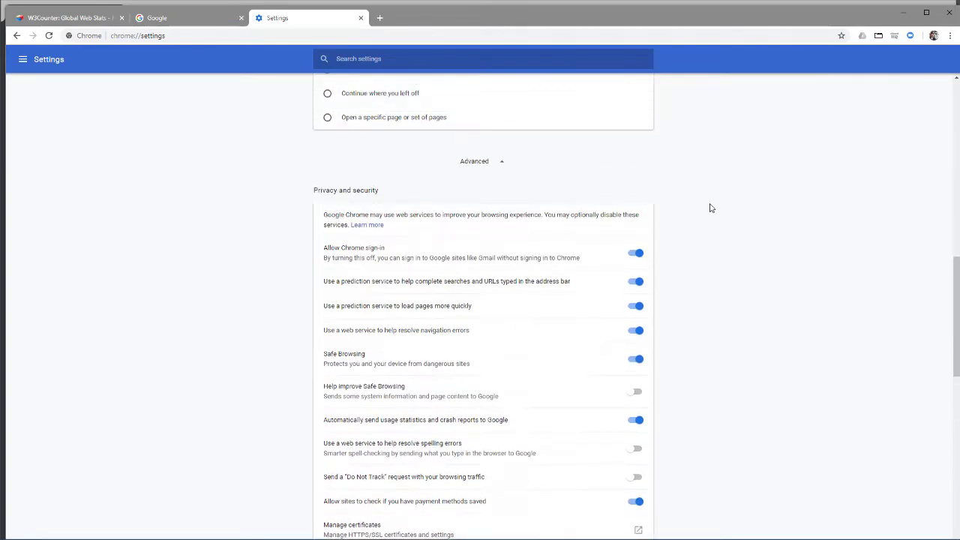
# Step: Open the full browsing history page, bring up its Clear browsing data dialog and cancel it
pyautogui.click(949, 36)
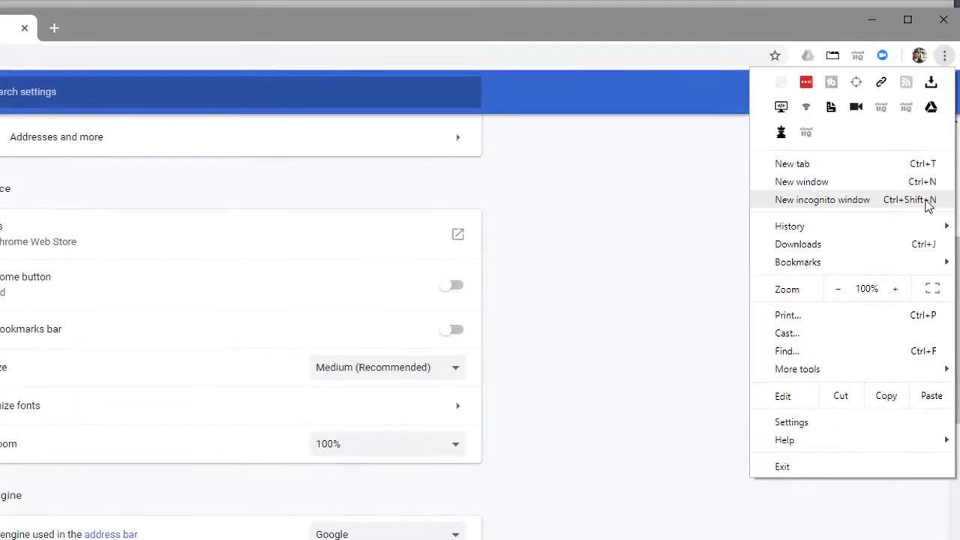
pyautogui.moveTo(894, 229)
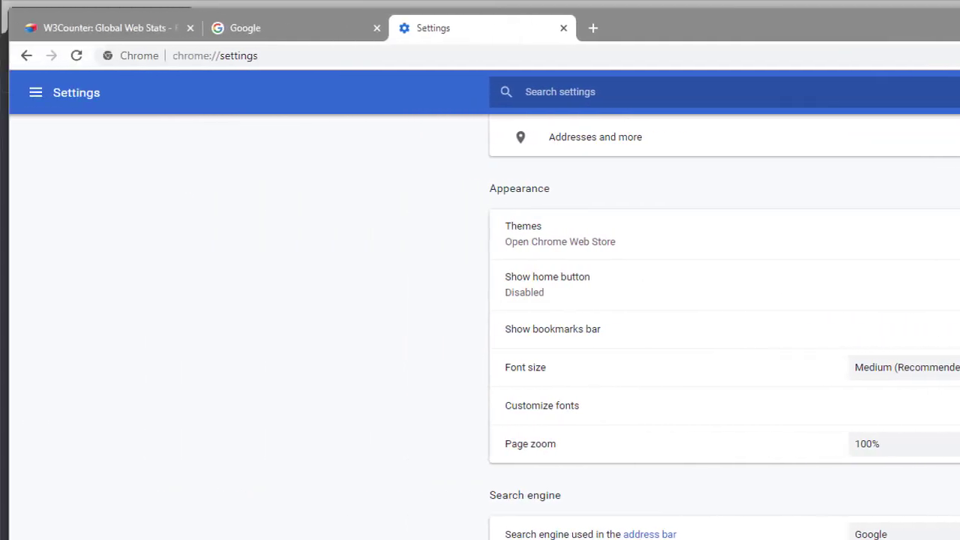
pyautogui.hotkey('ctrl', 'h')
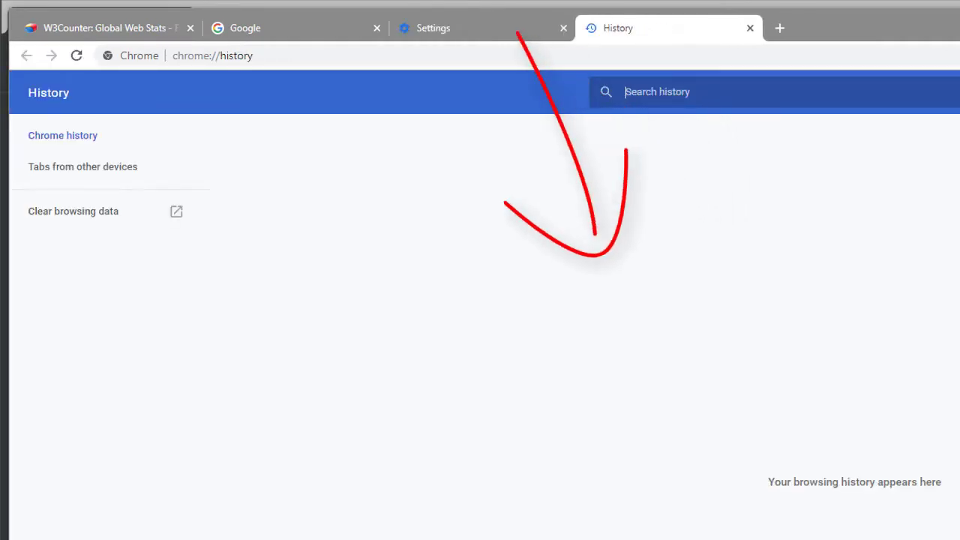
pyautogui.click(60, 223)
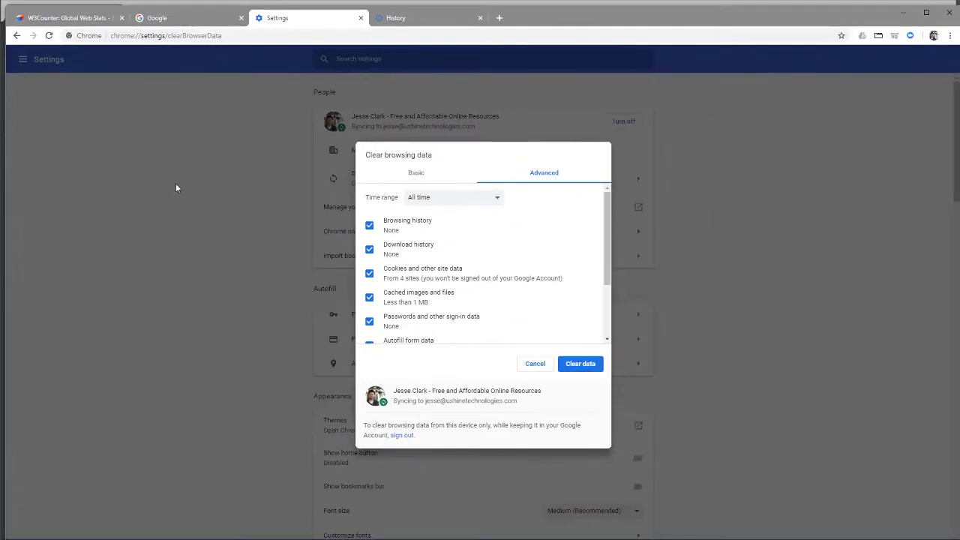
pyautogui.click(534, 364)
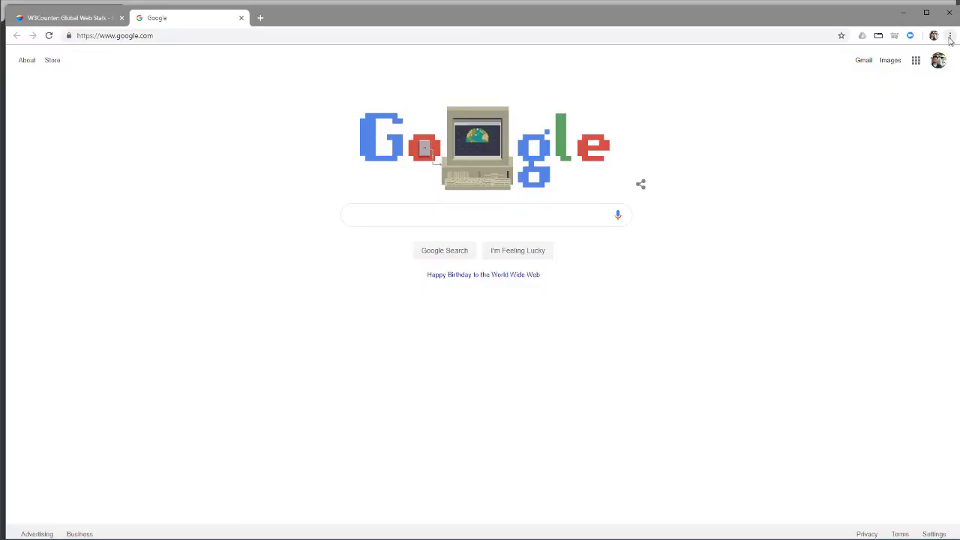
# Step: Show the bookmarks bar on the Google page and hide it again
pyautogui.click(949, 36)
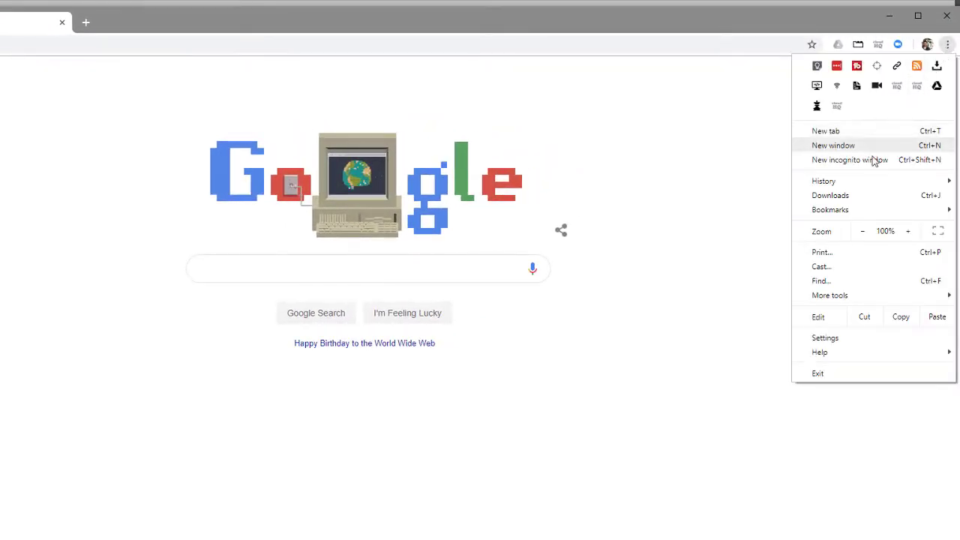
pyautogui.click(832, 214)
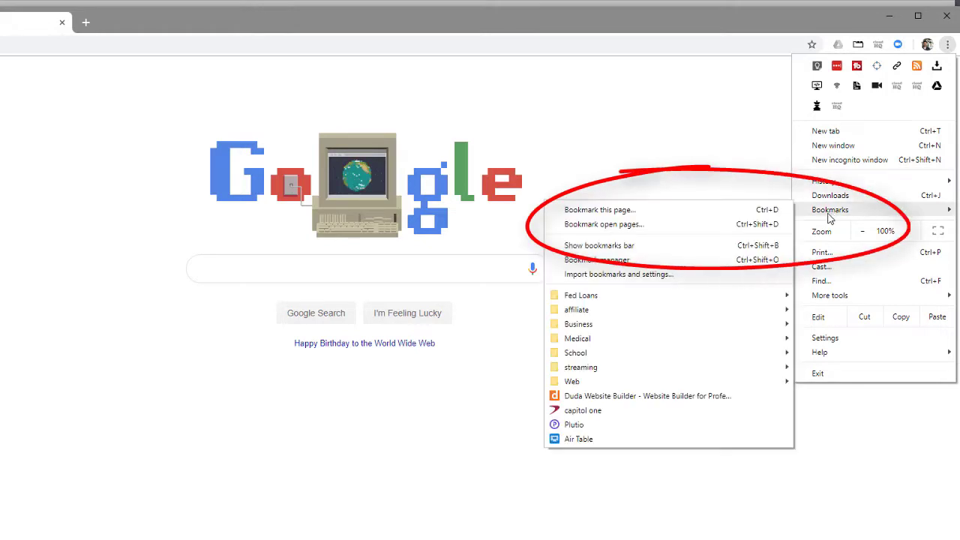
pyautogui.click(604, 246)
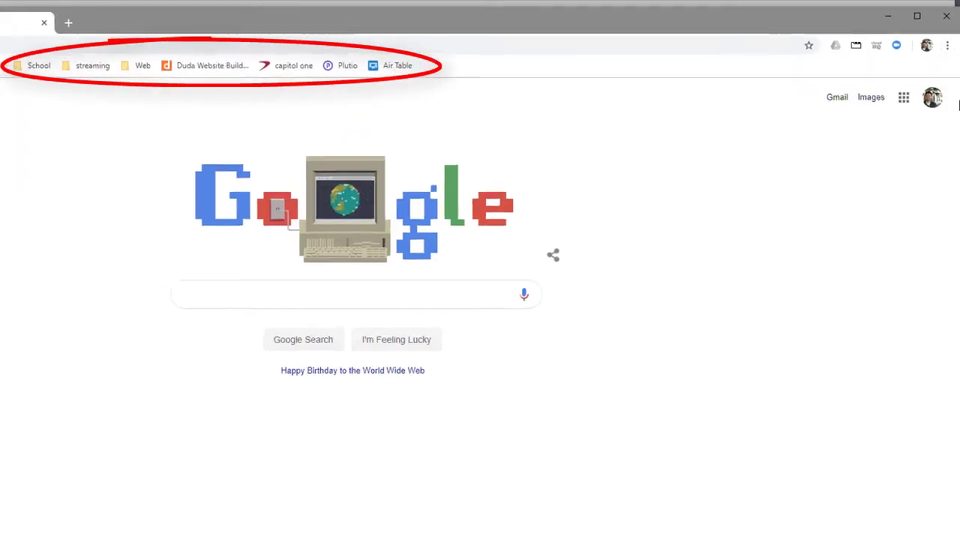
pyautogui.click(945, 54)
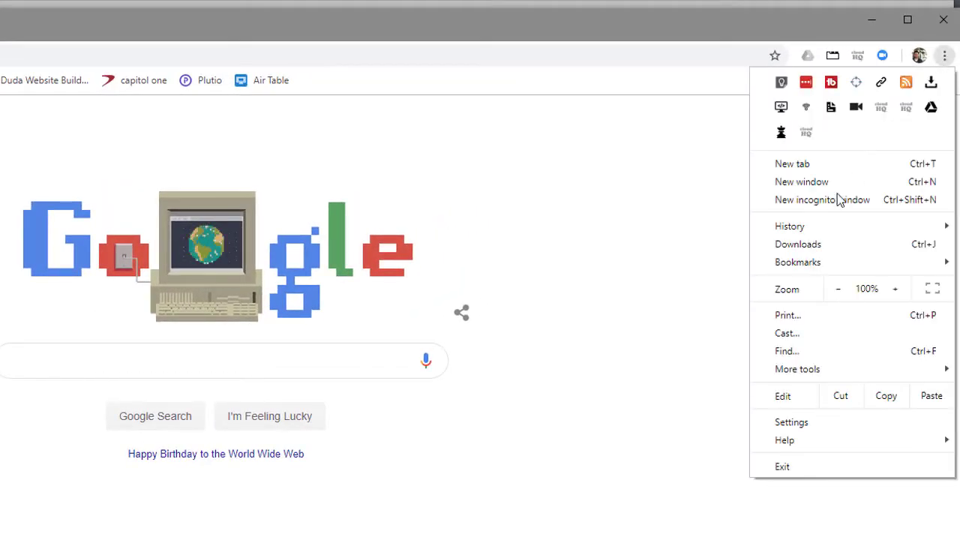
pyautogui.moveTo(799, 266)
pyautogui.click(540, 306)
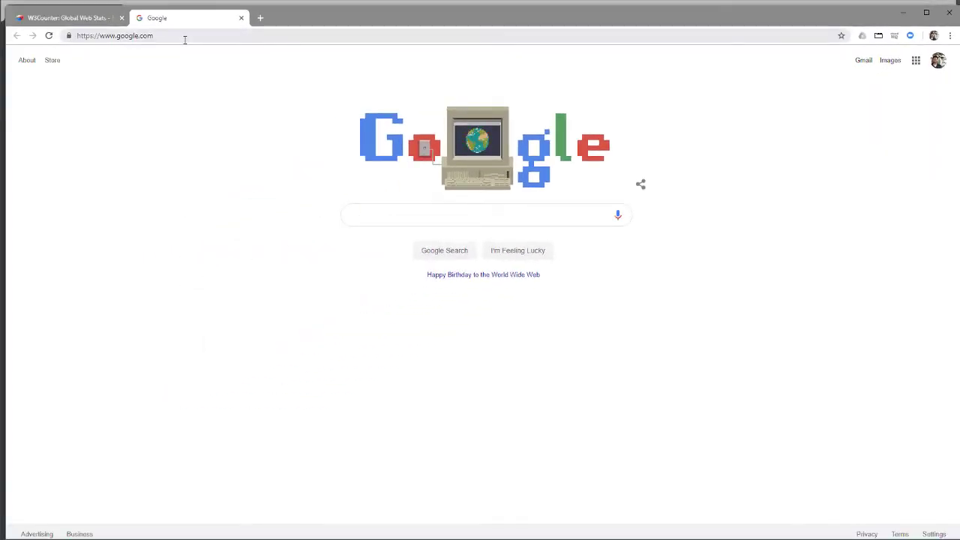
# Step: Bookmark the current Google page under the name Google and save it in the Bookmarks bar folder
pyautogui.click(948, 37)
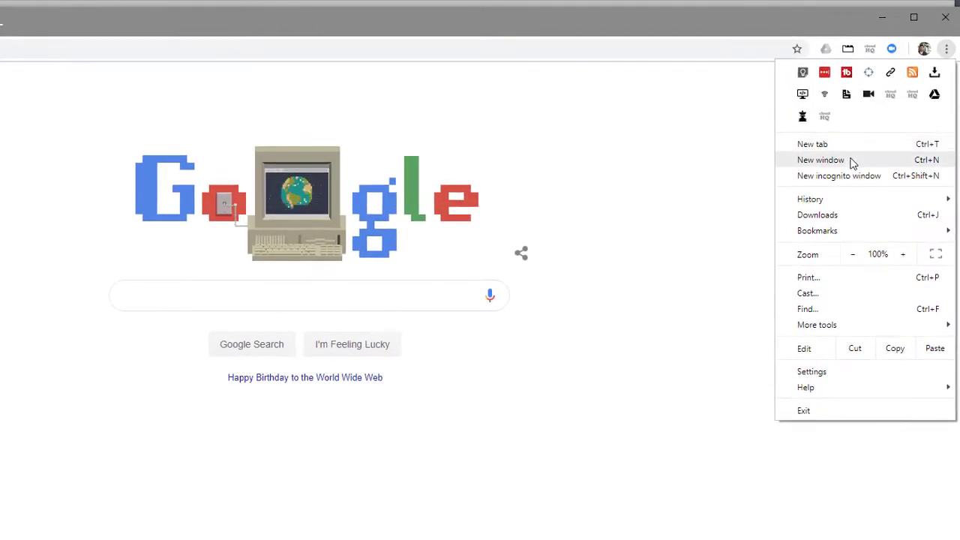
pyautogui.moveTo(829, 232)
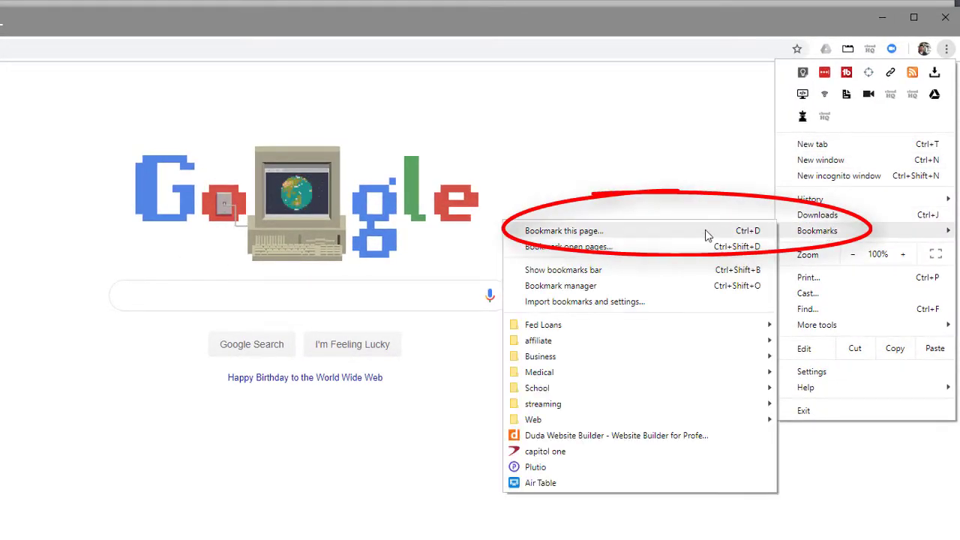
pyautogui.click(584, 238)
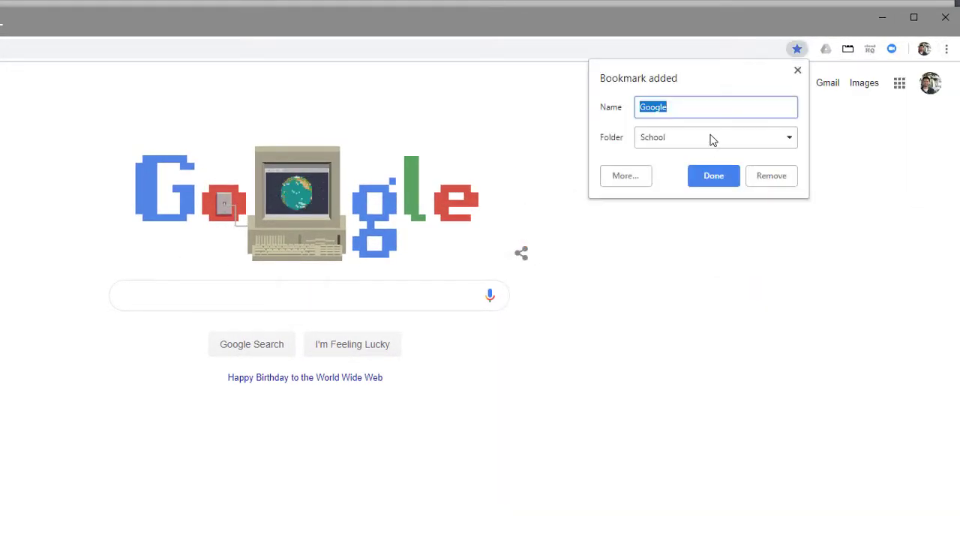
pyautogui.click(714, 140)
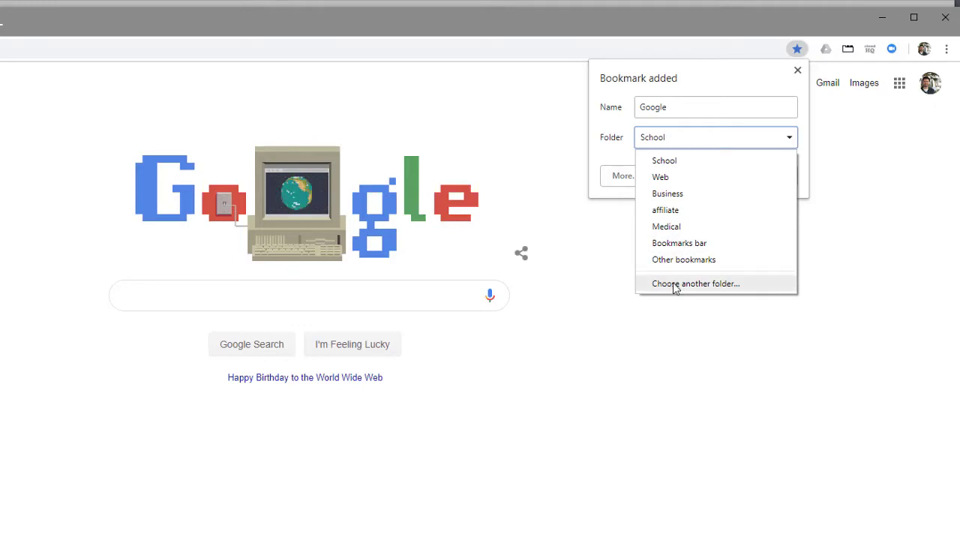
pyautogui.click(603, 158)
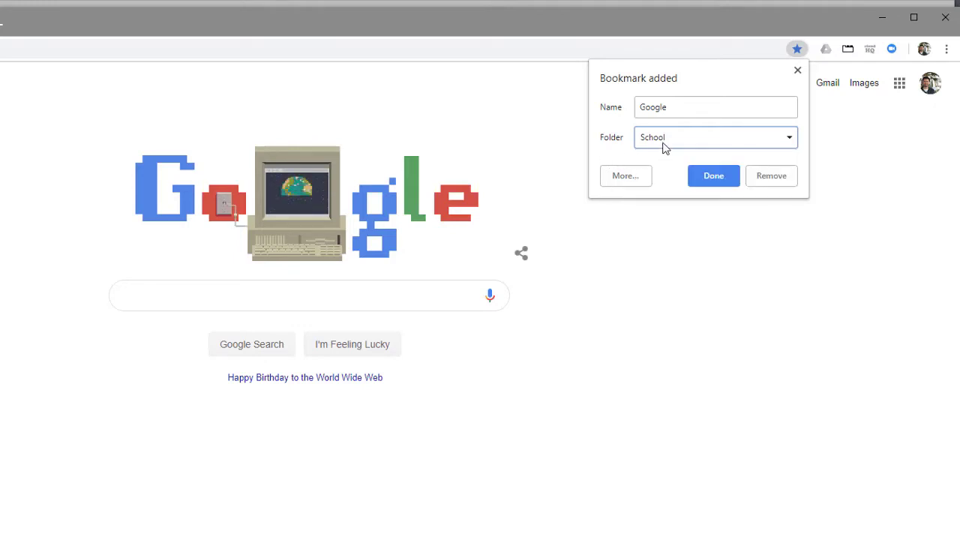
pyautogui.click(665, 144)
pyautogui.click(678, 244)
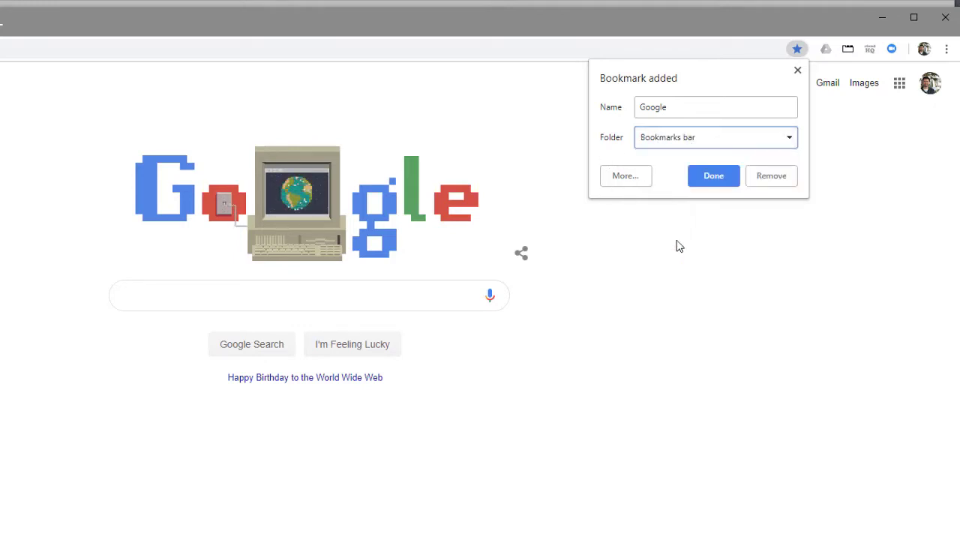
pyautogui.click(713, 175)
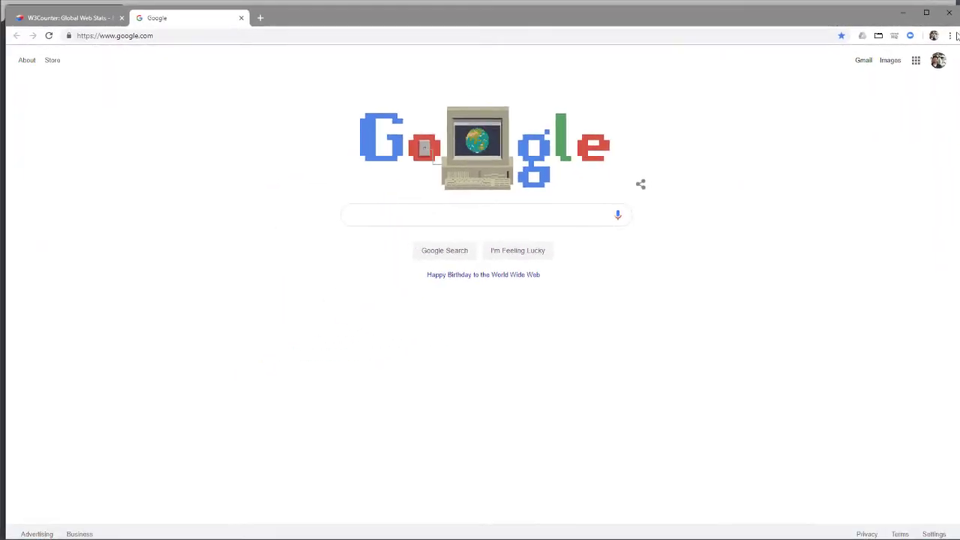
# Step: Show the bookmarks bar and delete the Google bookmark from it
pyautogui.click(946, 49)
pyautogui.moveTo(873, 168)
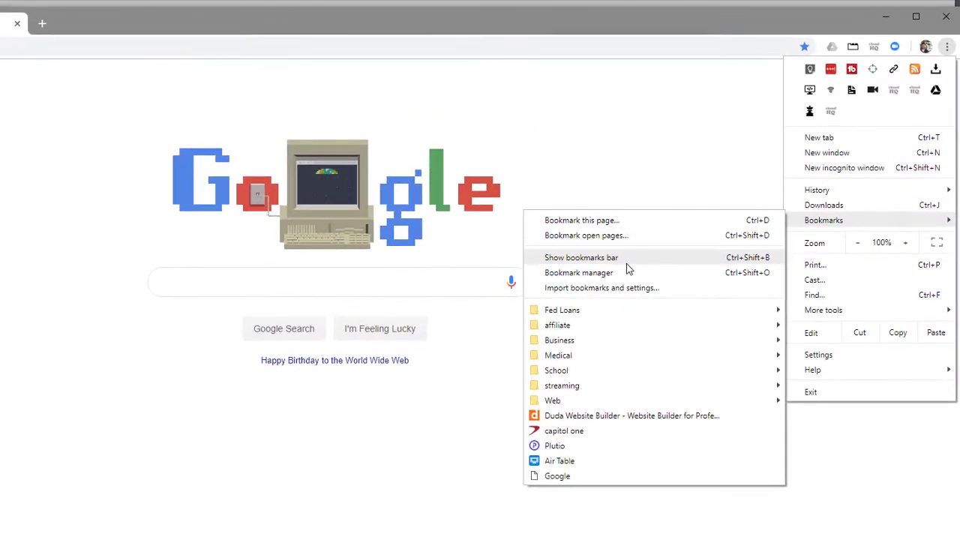
pyautogui.click(628, 268)
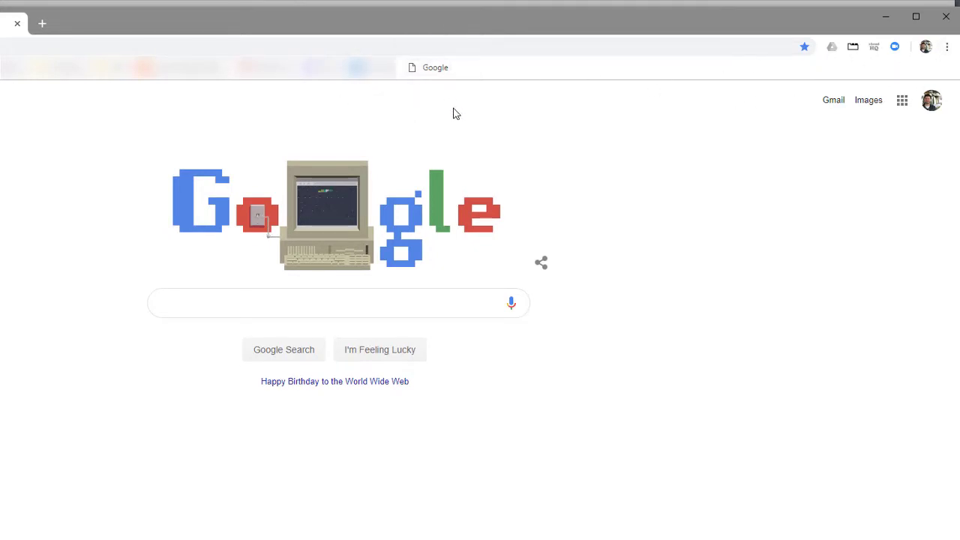
pyautogui.rightClick(437, 70)
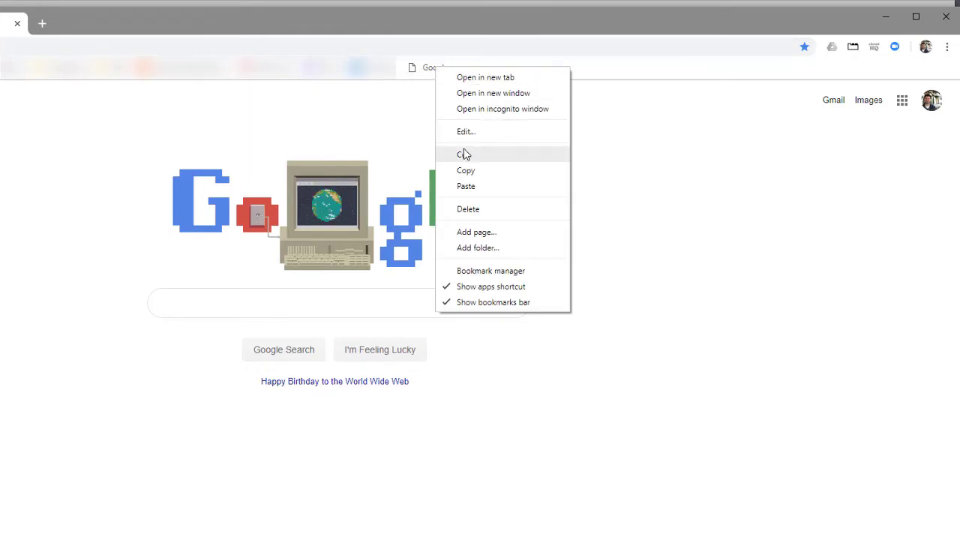
pyautogui.click(468, 211)
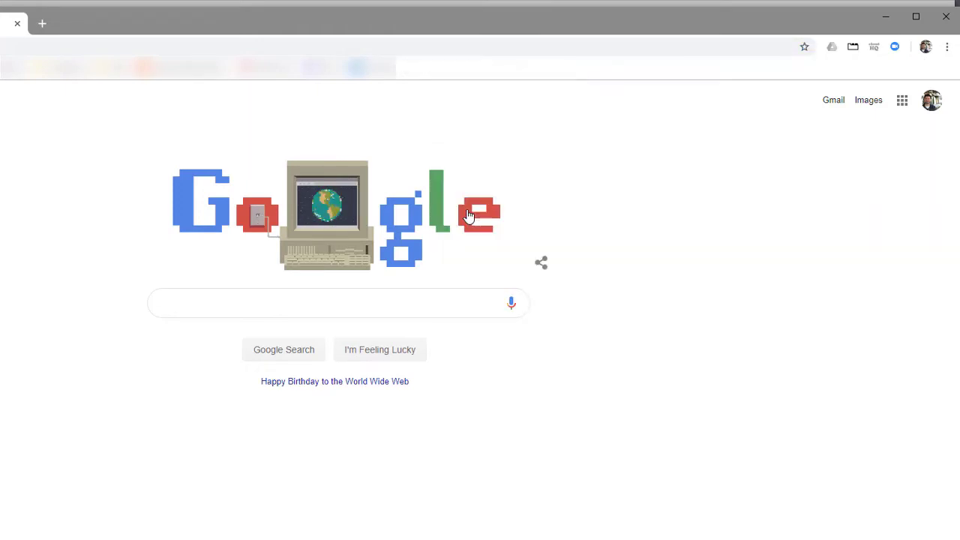
# Step: Open the bookmark manager and look through the bookmarks stored in the Web folder
pyautogui.rightClick(431, 77)
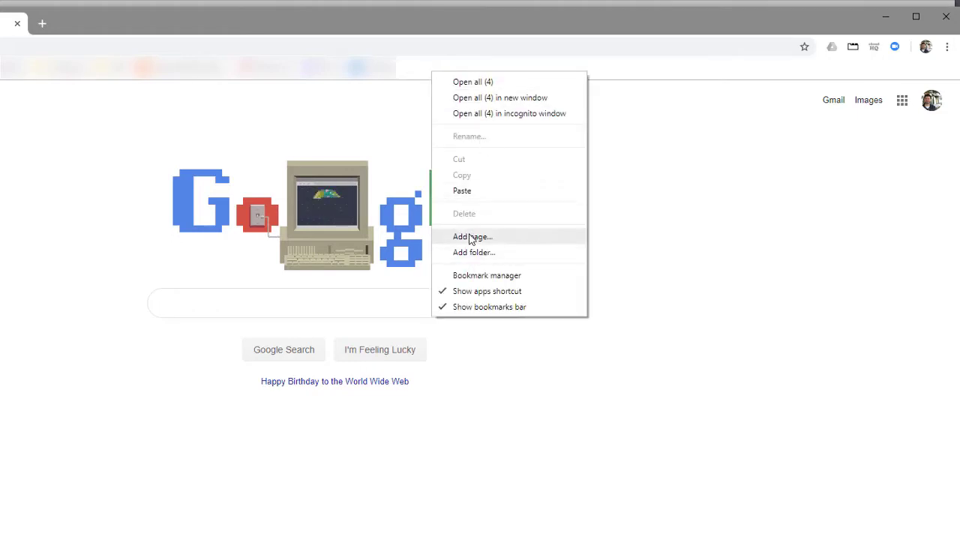
pyautogui.click(465, 276)
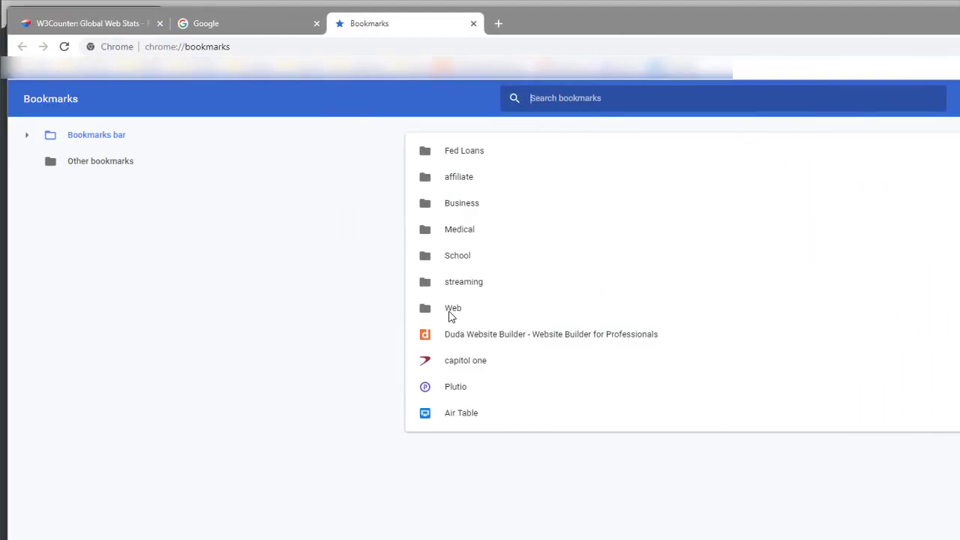
pyautogui.doubleClick(450, 314)
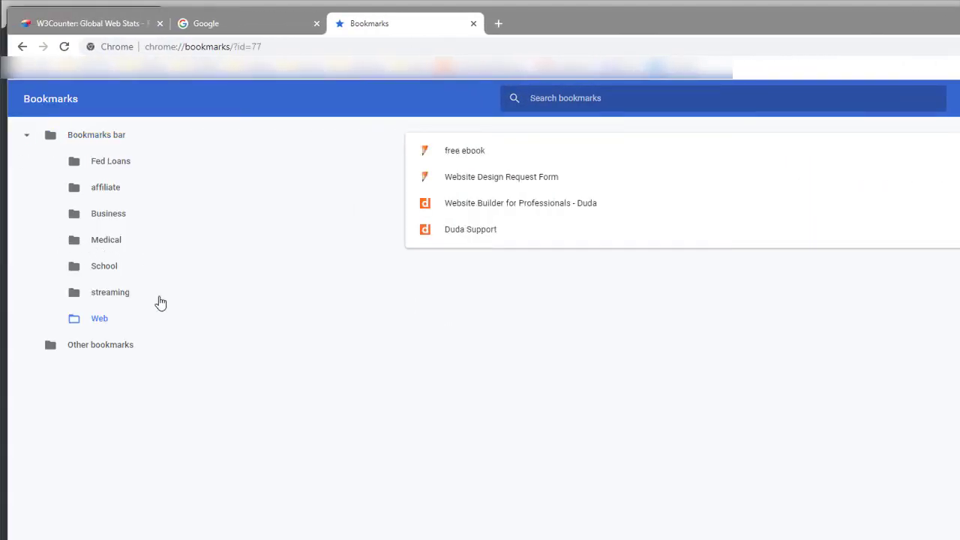
pyautogui.moveTo(465, 235)
pyautogui.mouseDown()
pyautogui.moveTo(467, 213)
pyautogui.moveTo(461, 237)
pyautogui.mouseUp()
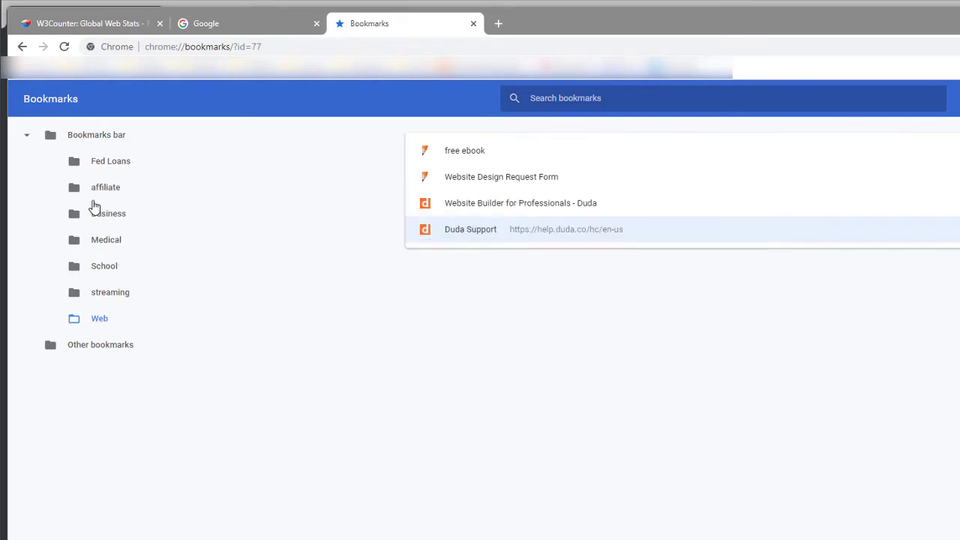
pyautogui.click(28, 138)
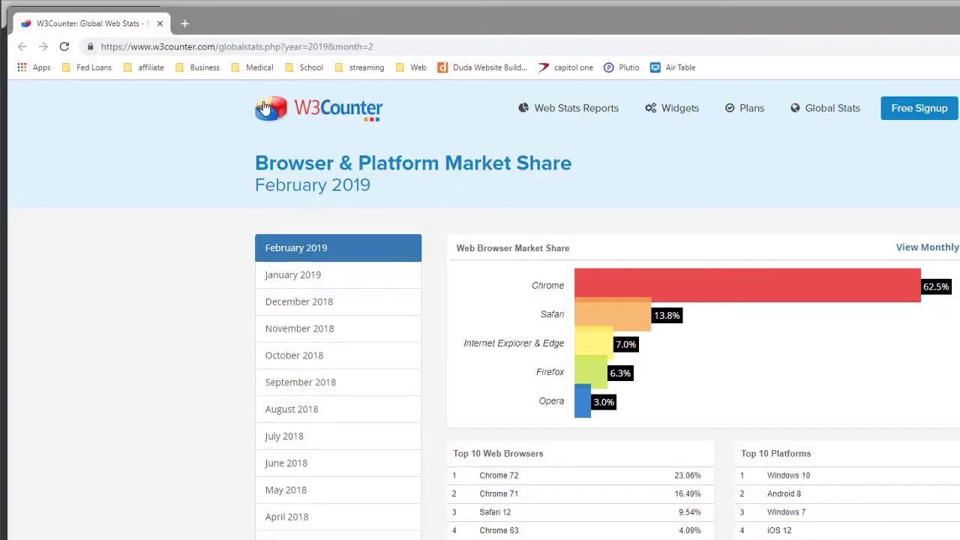
# Step: Open three new blank tabs beside the W3Counter tab
pyautogui.click(185, 24)
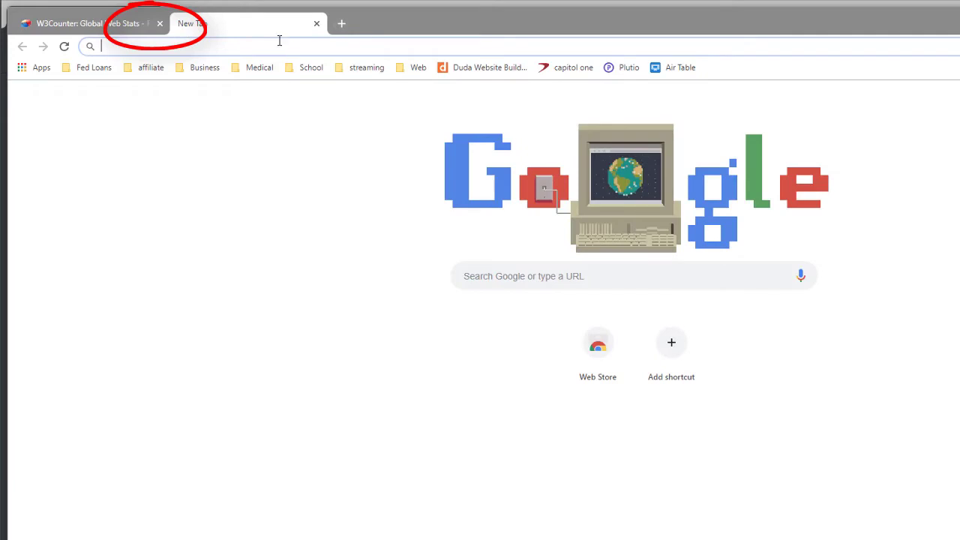
pyautogui.click(341, 25)
pyautogui.click(497, 26)
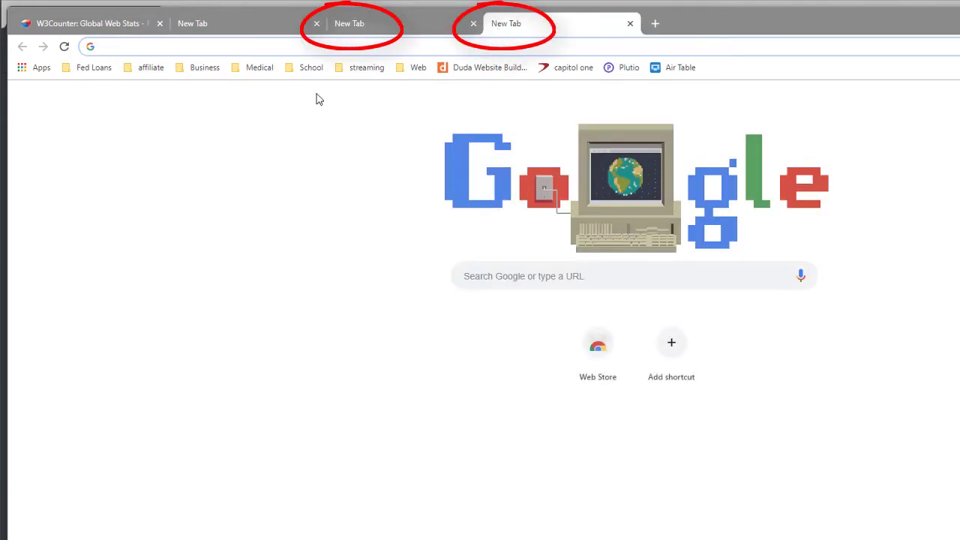
# Step: Detach the first new tab into its own window and arrange it side by side with the original browser window
pyautogui.click(227, 28)
pyautogui.moveTo(228, 28); pyautogui.dragTo(237, 148)
pyautogui.moveTo(337, 155); pyautogui.dragTo(329, 68)
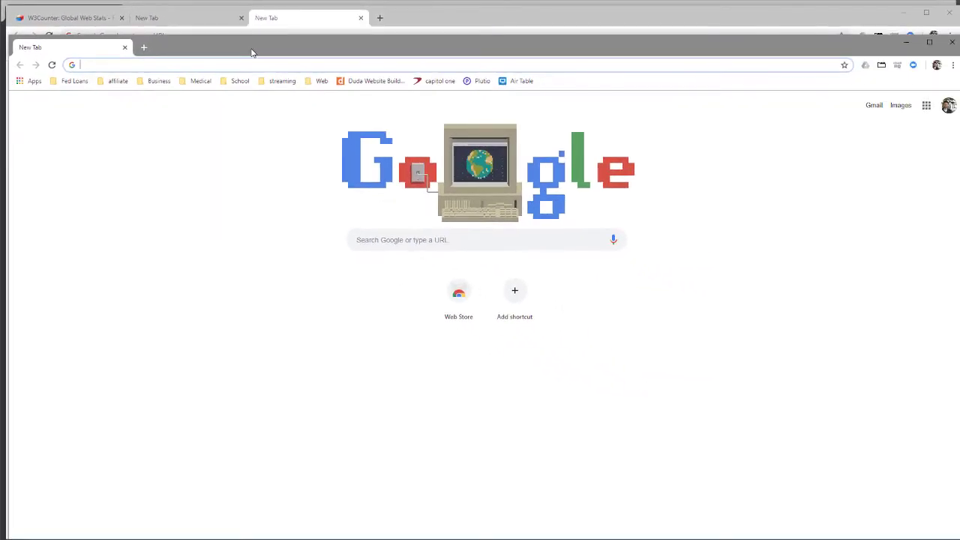
pyautogui.press('super+Left')
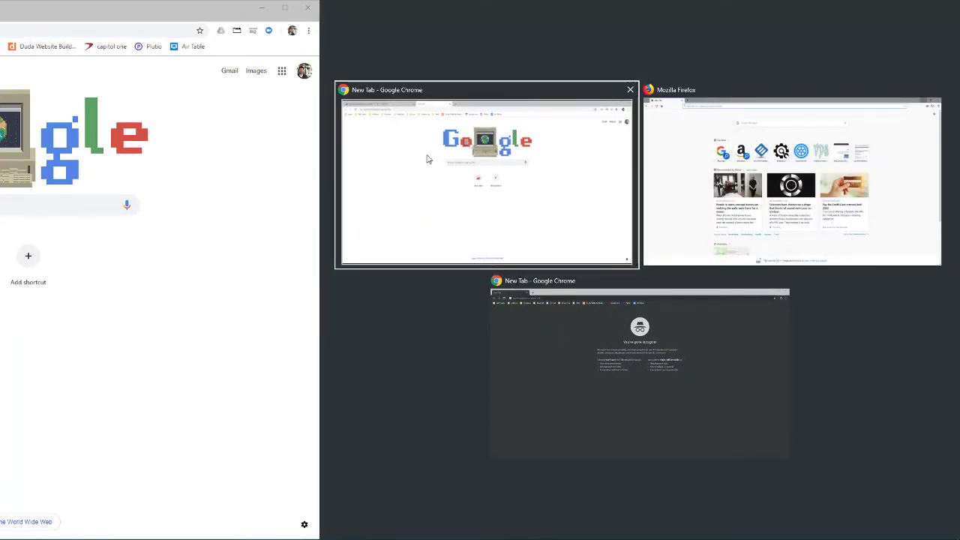
pyautogui.click(427, 159)
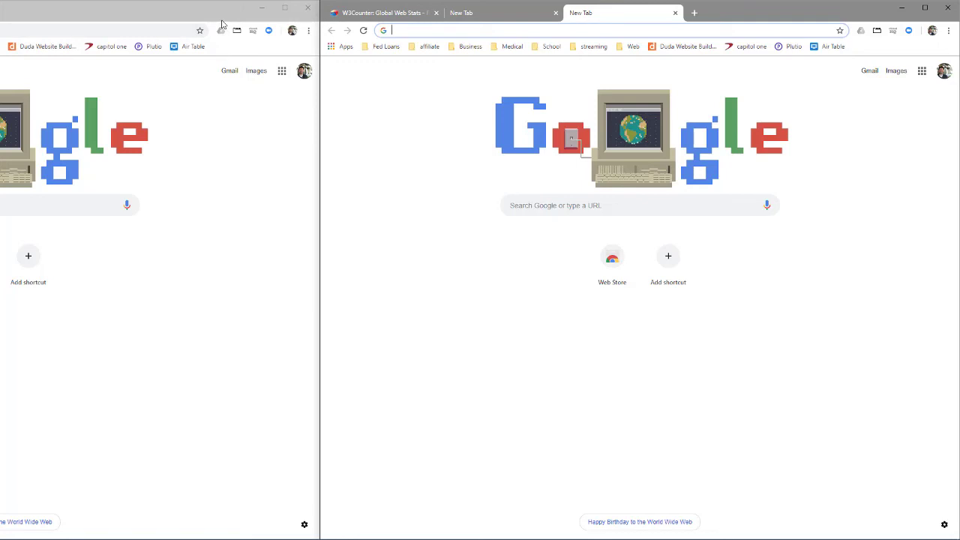
# Step: Close the detached single-tab window and move the active new tab toward the front of the remaining window's tabs
pyautogui.click(309, 10)
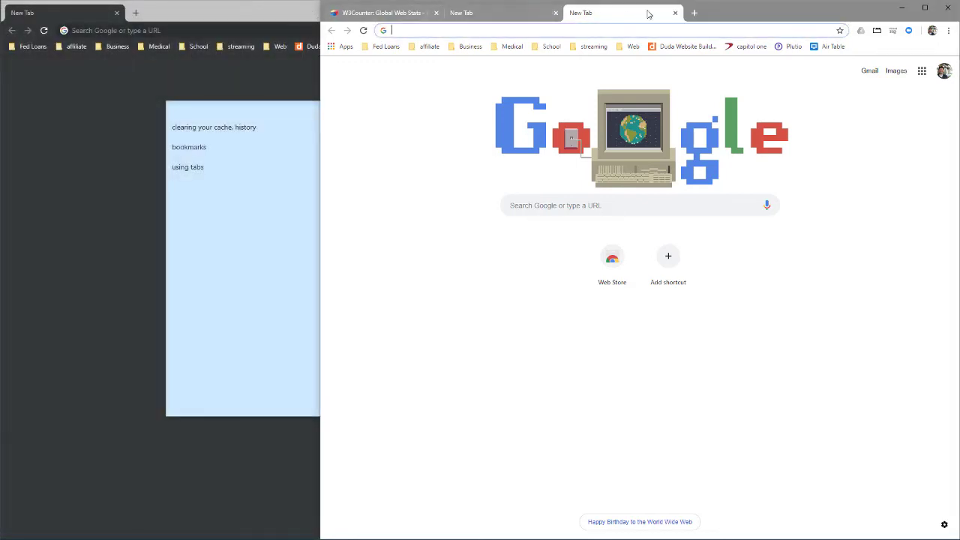
pyautogui.moveTo(650, 12); pyautogui.dragTo(389, 13)
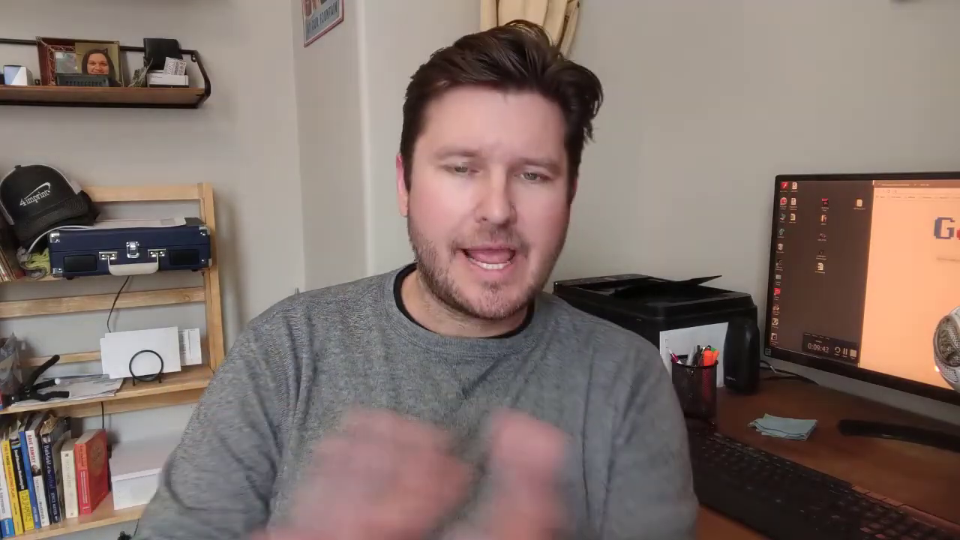